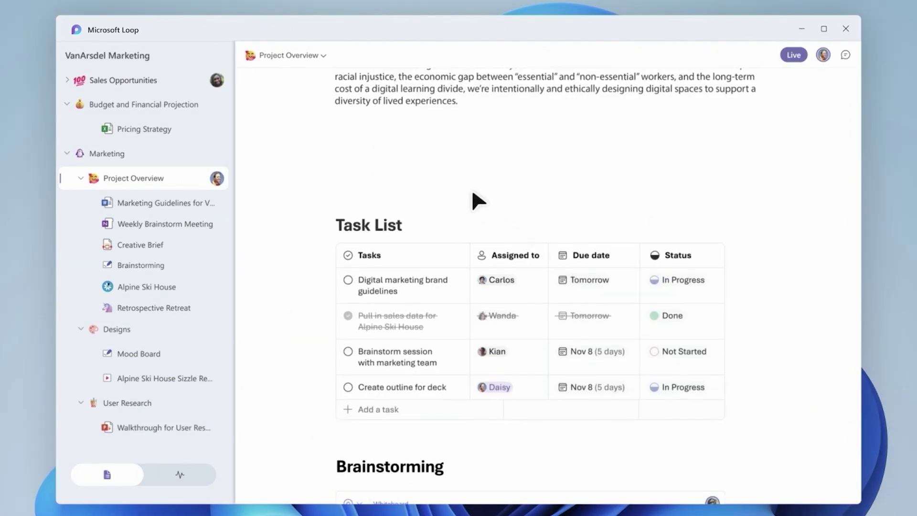
Open the Microsoft loop and Task List pages from the sidebar.
left_click(423, 155)
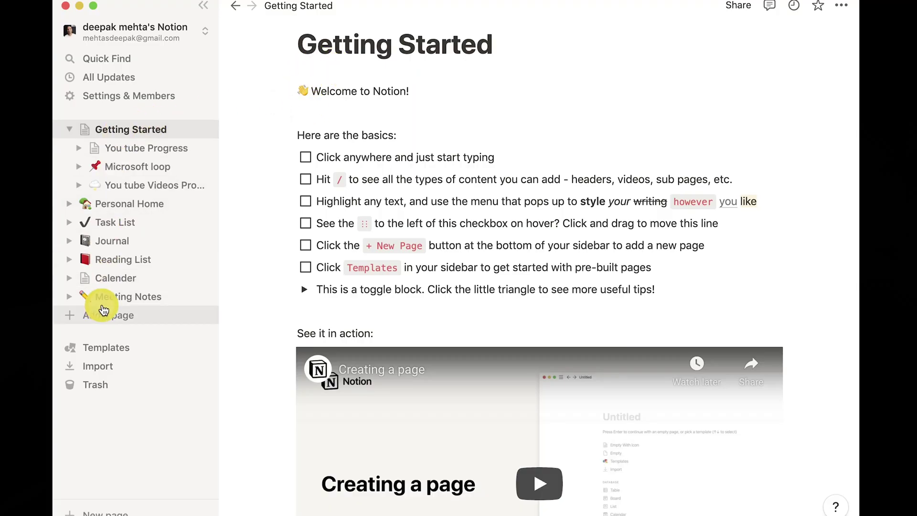
left_click(126, 170)
scroll(396, 249, "down", 5)
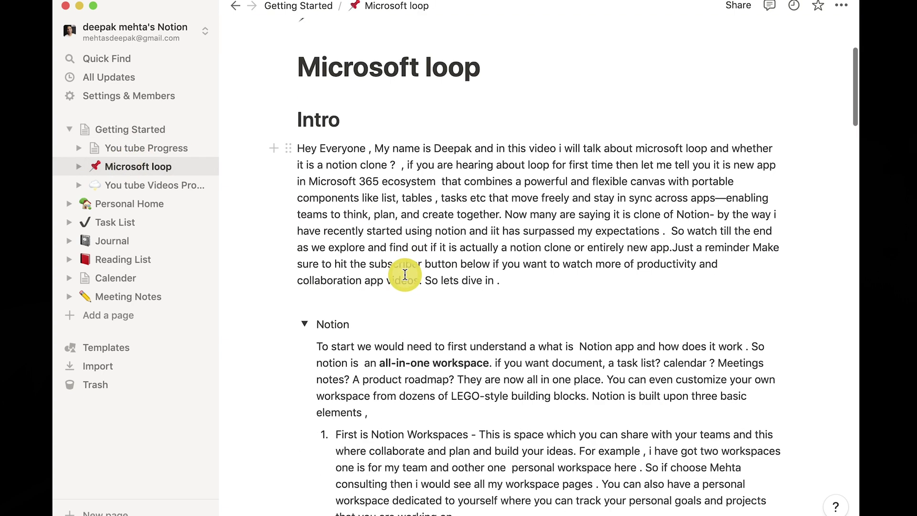
left_click(163, 233)
View the Calender and Meeting Notes pages, then add an Untitled sub-page inside Microsoft loop.
left_click(115, 281)
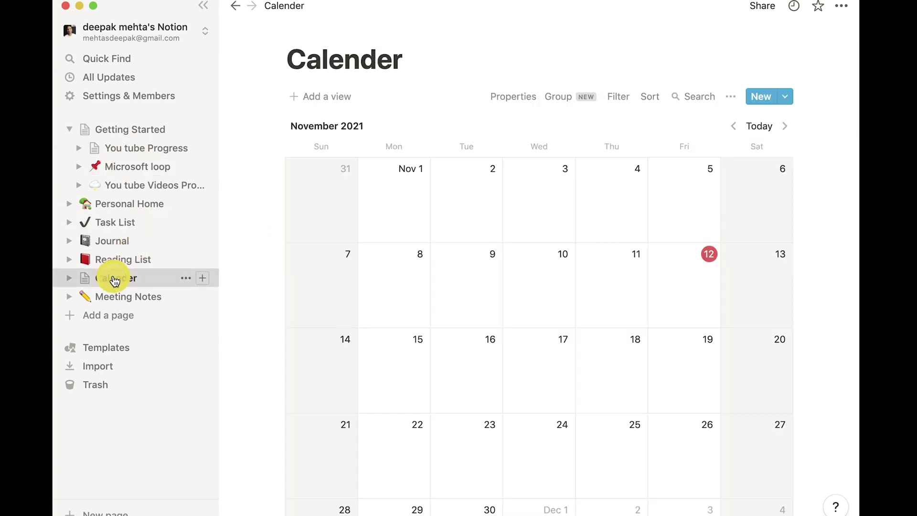
left_click(121, 303)
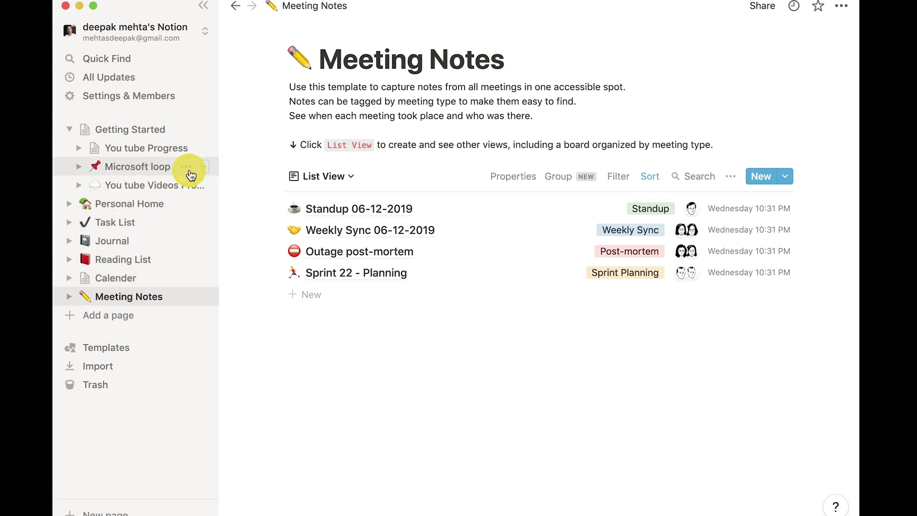
left_click(203, 174)
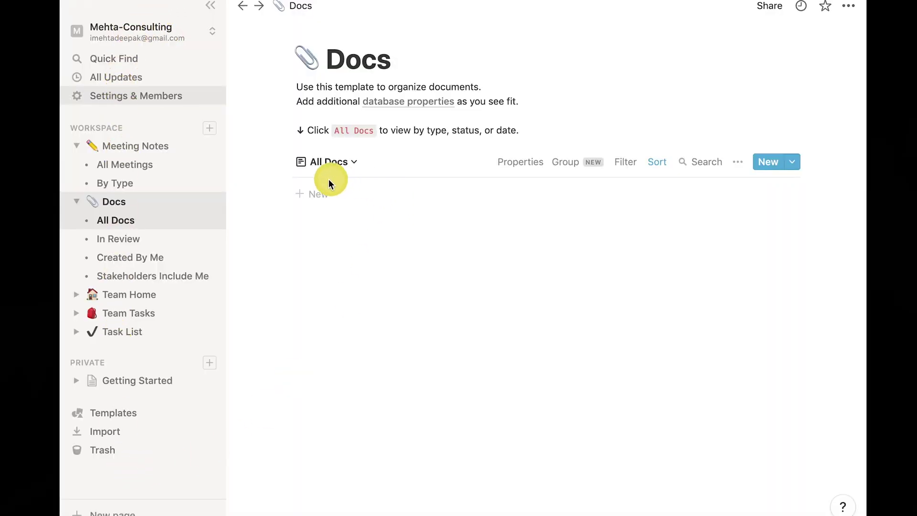
Check the Docs sharing options, the workspace list and the Team Tasks calendar view without changing anything.
left_click(770, 8)
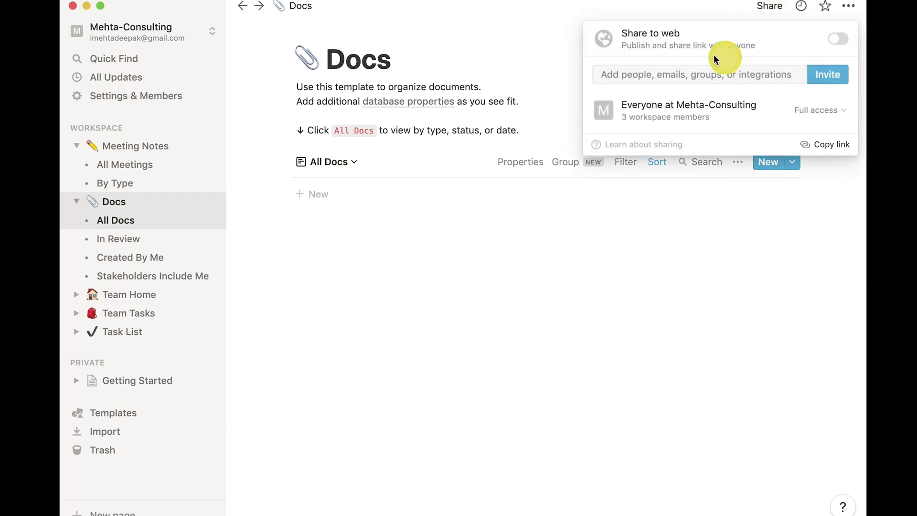
left_click(468, 30)
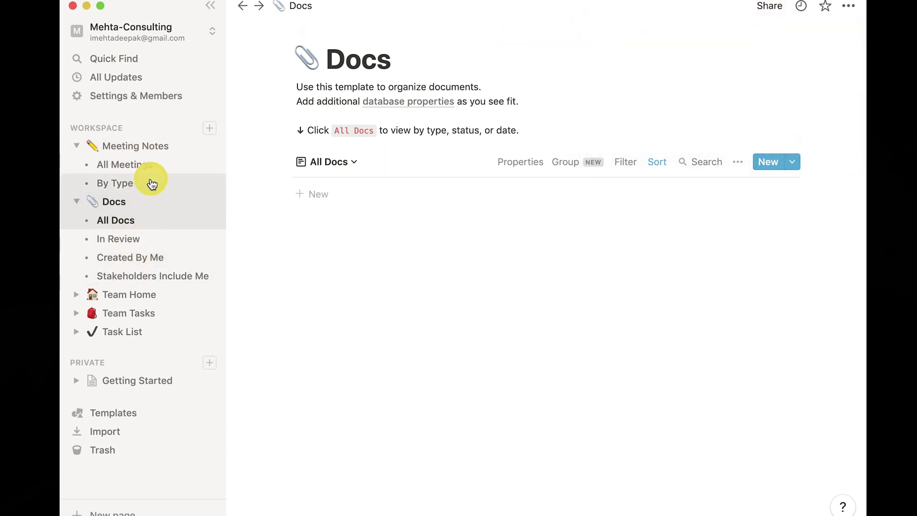
left_click(139, 33)
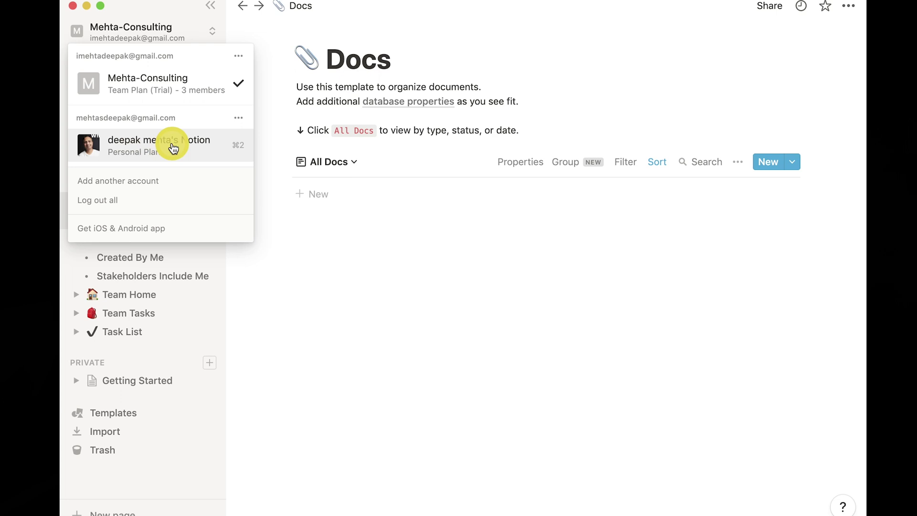
left_click(163, 90)
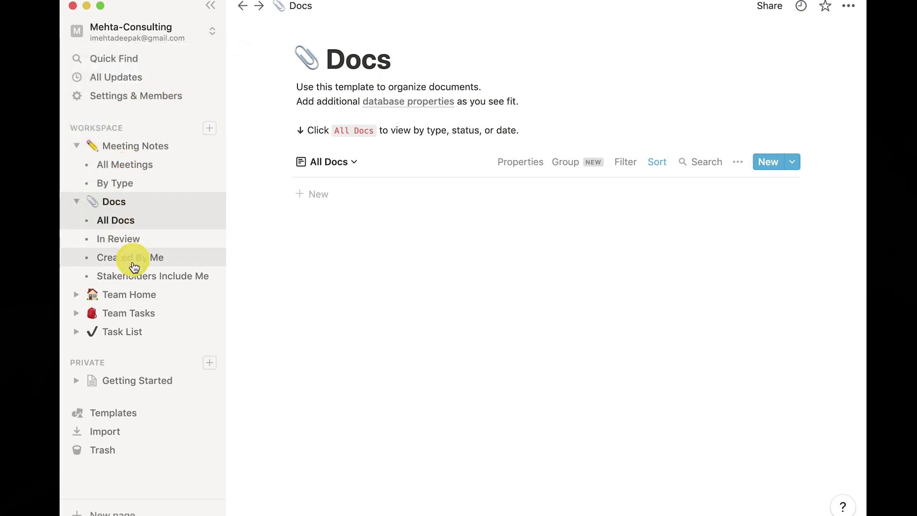
left_click(80, 315)
left_click(81, 406)
Switch to the personal workspace and open its Task List board.
left_click(129, 31)
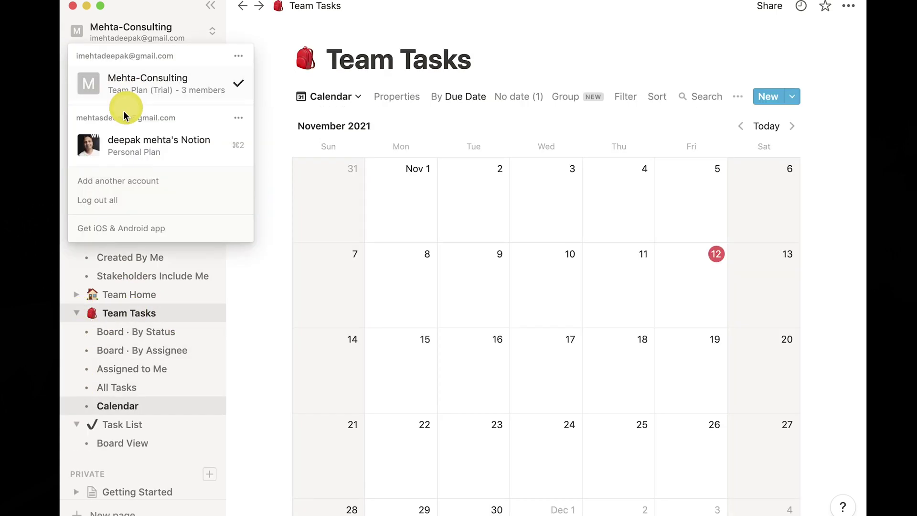
left_click(128, 150)
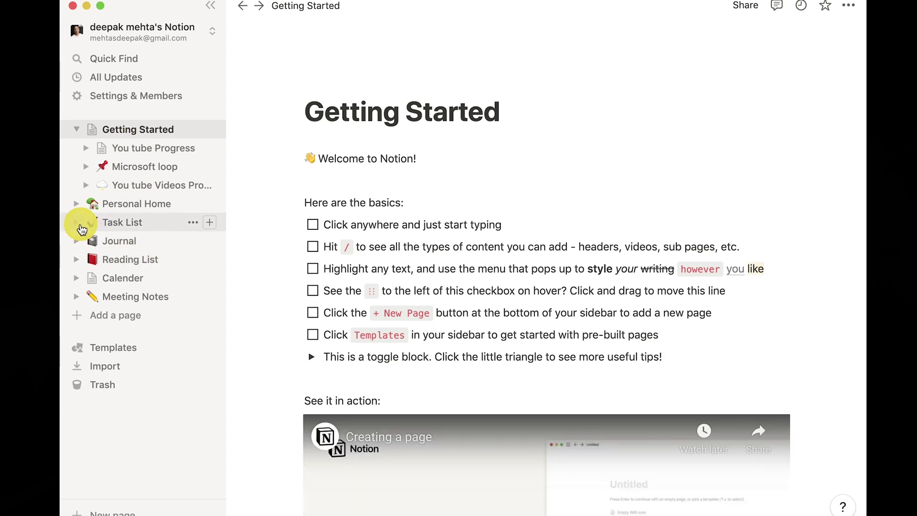
left_click(123, 246)
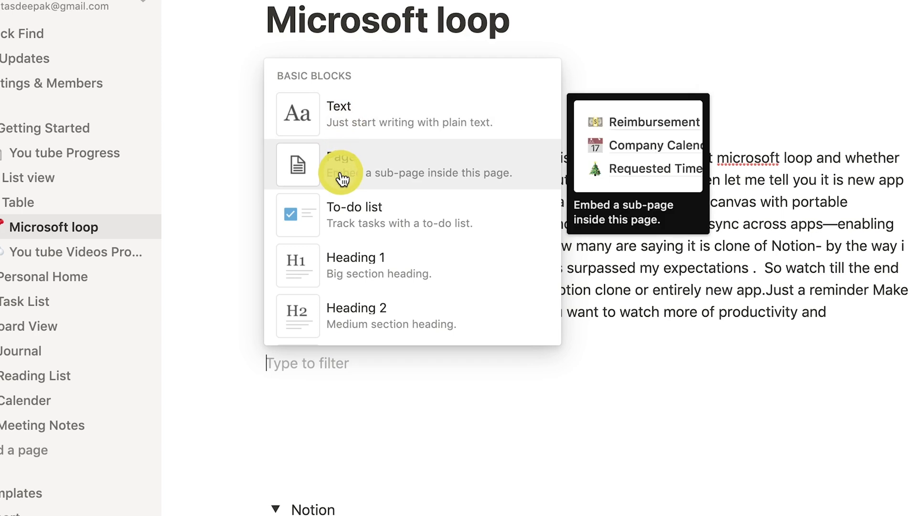
Scroll the block menu from basic blocks through media down to embeds like Google Maps.
scroll(353, 229, "down", 4)
scroll(356, 242, "down", 6)
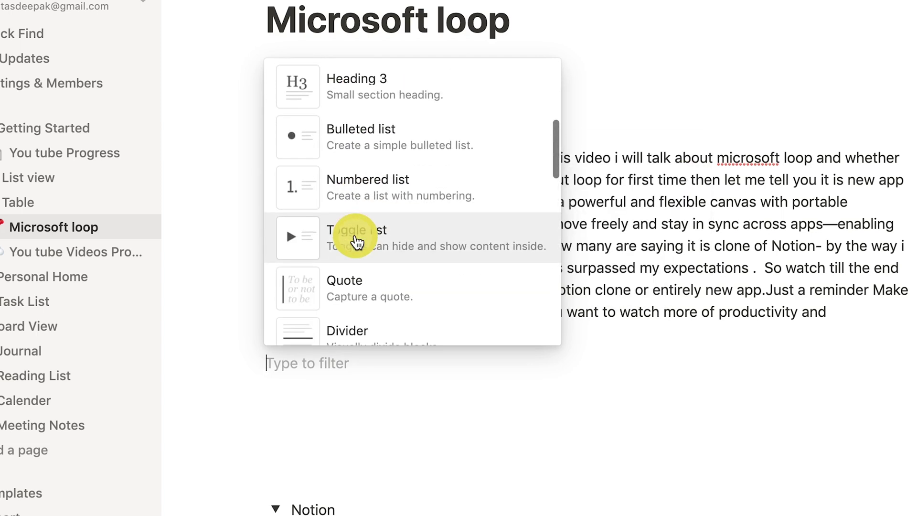
scroll(405, 227, "down", 3)
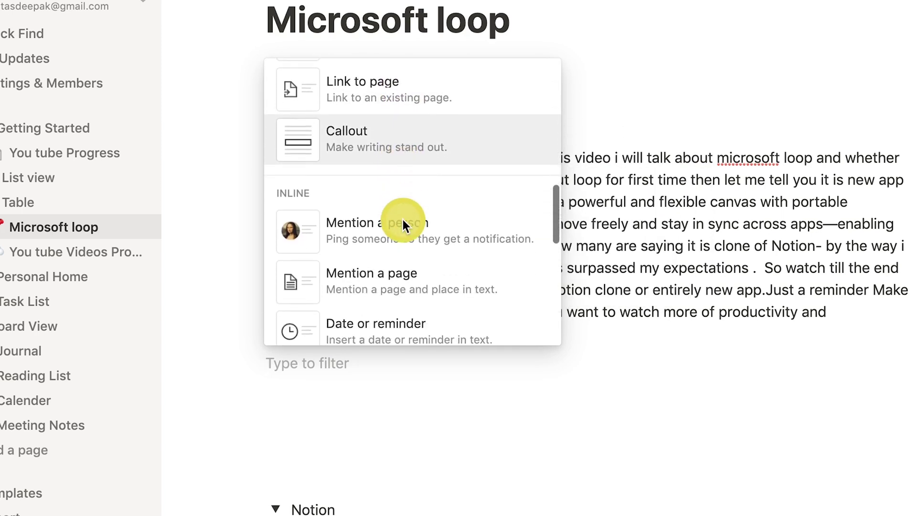
scroll(405, 225, "down", 10)
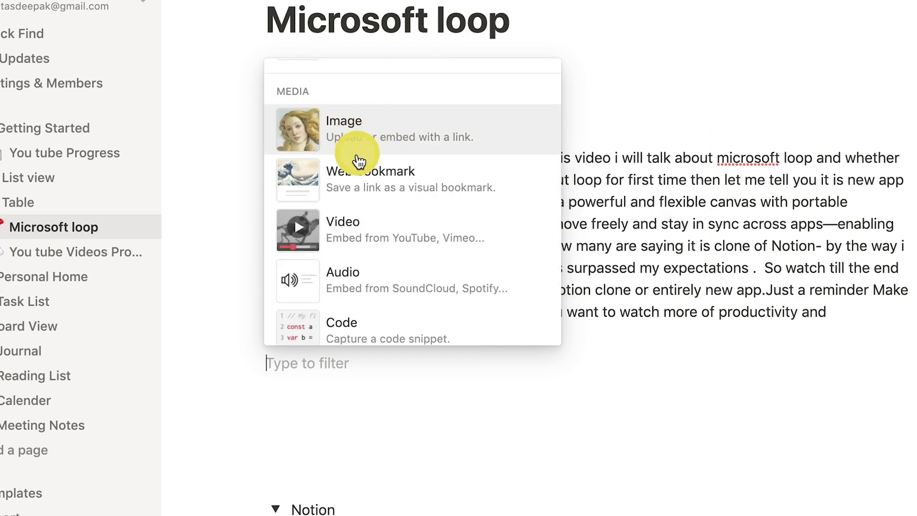
scroll(352, 266, "down", 10)
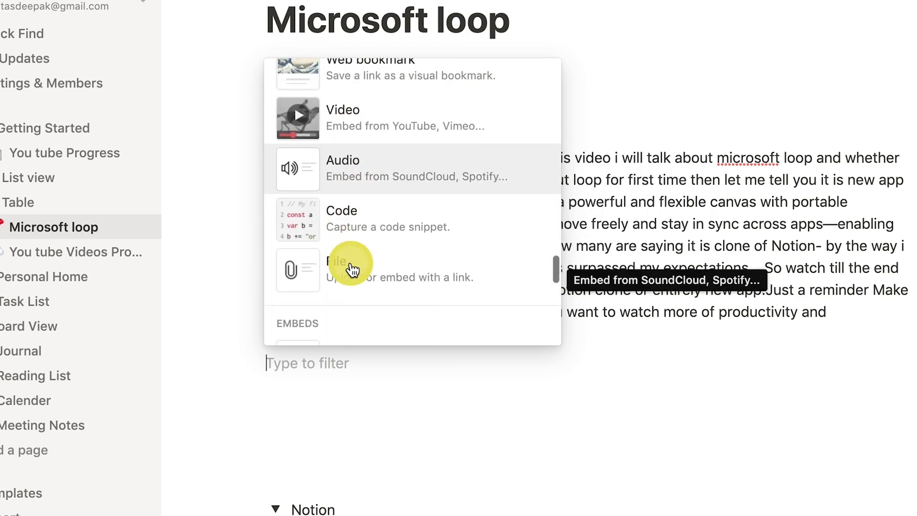
scroll(372, 258, "down", 5)
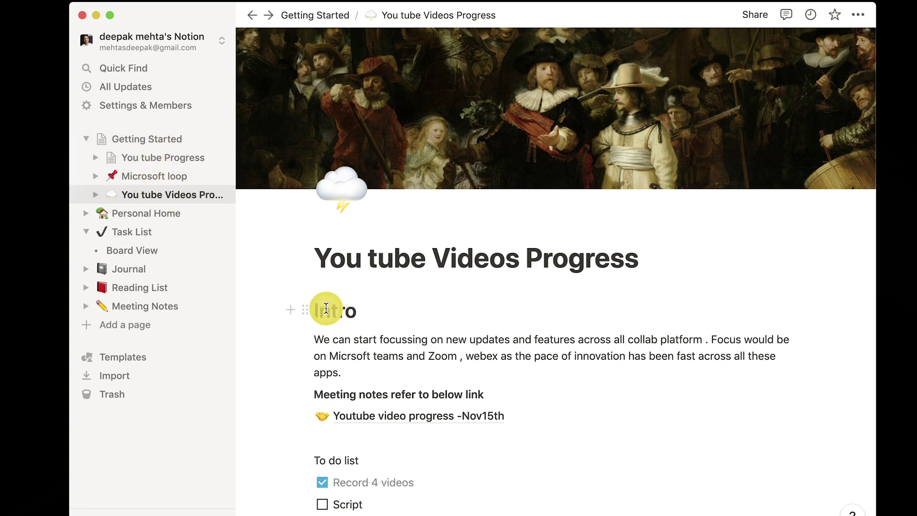
Delete the November 2021 Calendar database from You tube Videos Progress, then scroll to the Database block types.
scroll(389, 312, "down", 6)
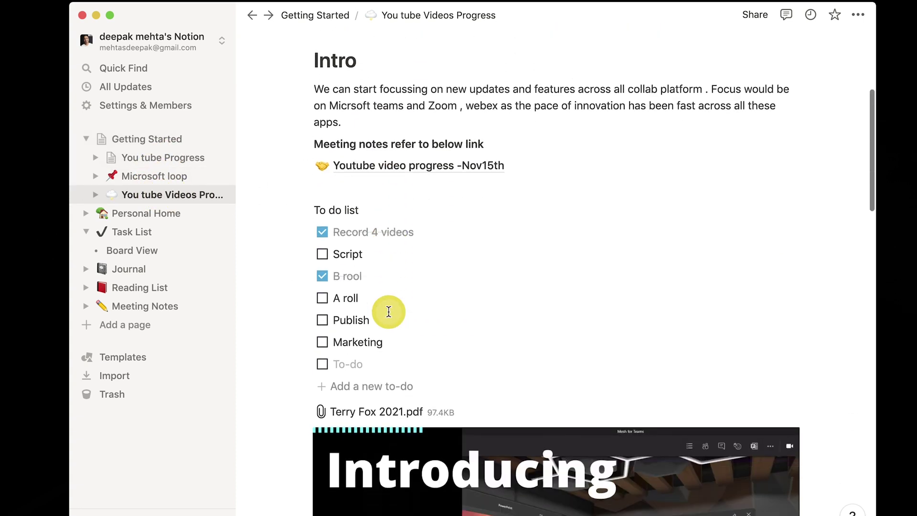
scroll(389, 311, "down", 8)
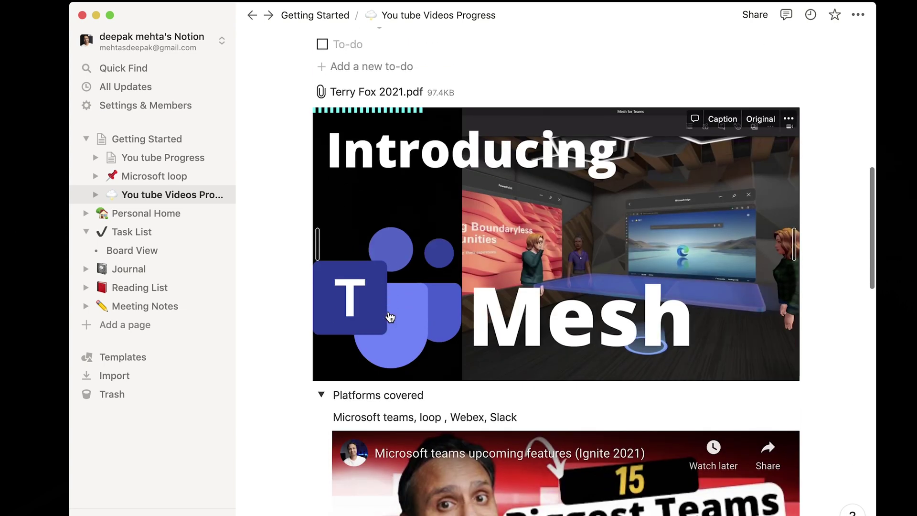
scroll(390, 315, "down", 9)
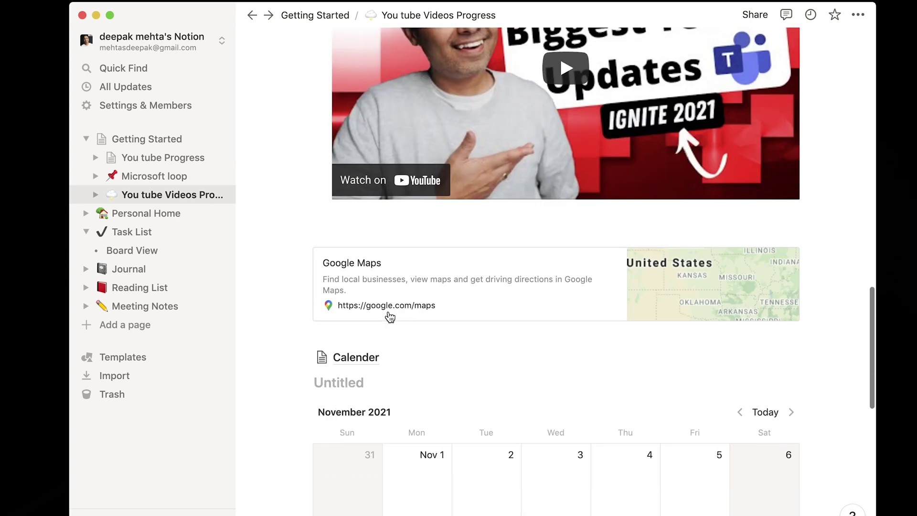
left_click(389, 317)
key("super+z")
left_click(291, 325)
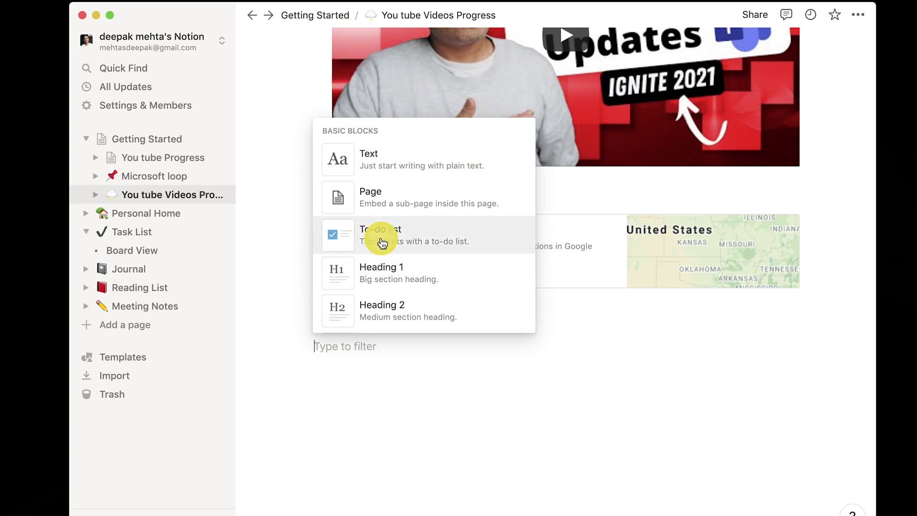
scroll(383, 243, "down", 10)
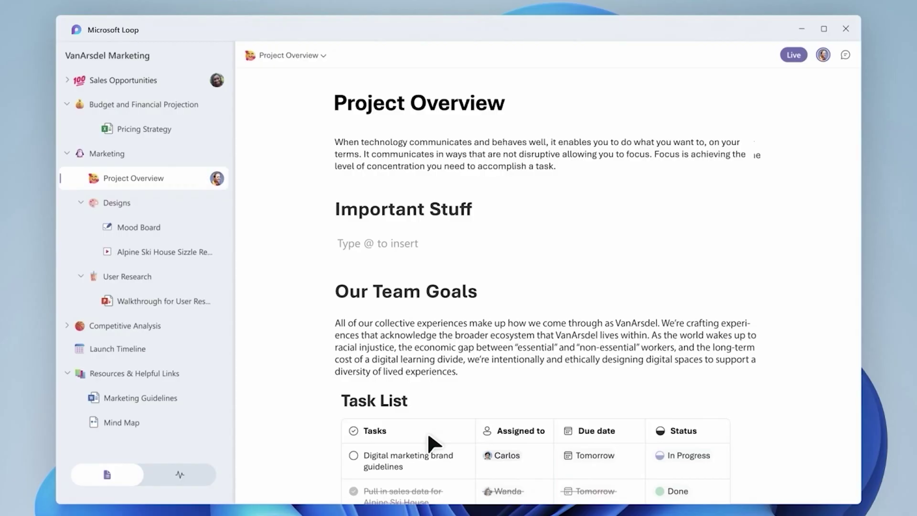
Mention the Marketing Guidelines file under Important Stuff using @.
type("@Ma")
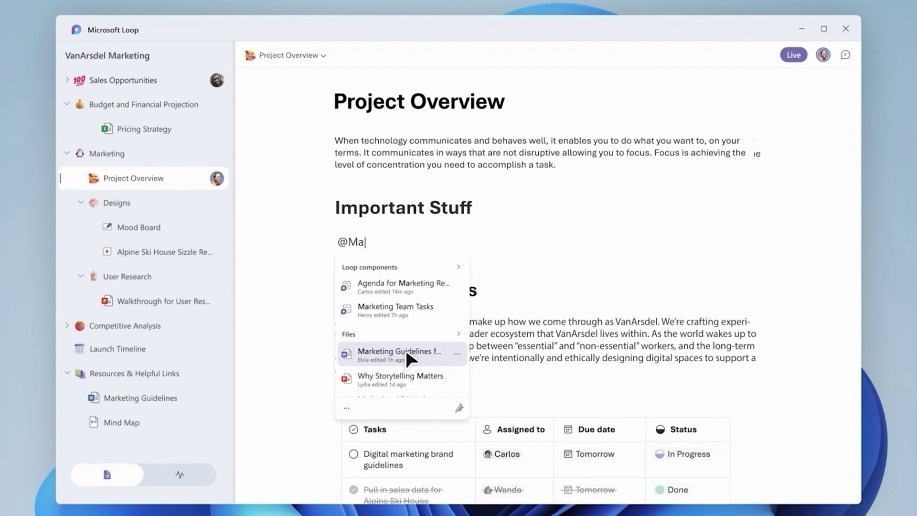
left_click(407, 351)
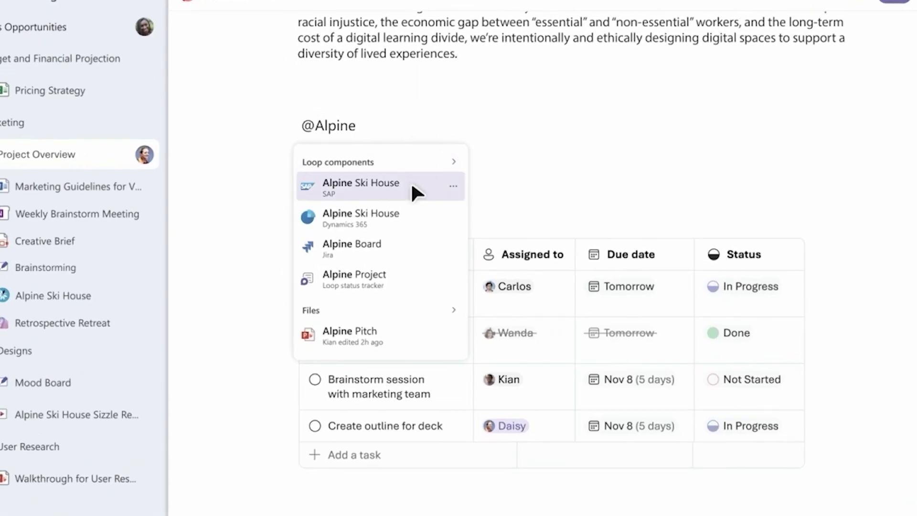
left_click(414, 192)
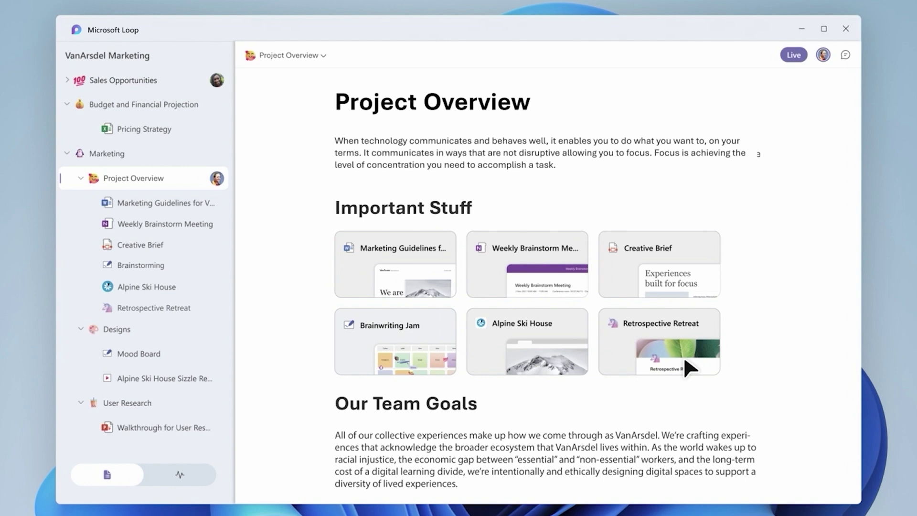
Move Collective Experiences to the top and Personality to third, then add the Alpine Ski House SAP component.
scroll(684, 357, "down", 5)
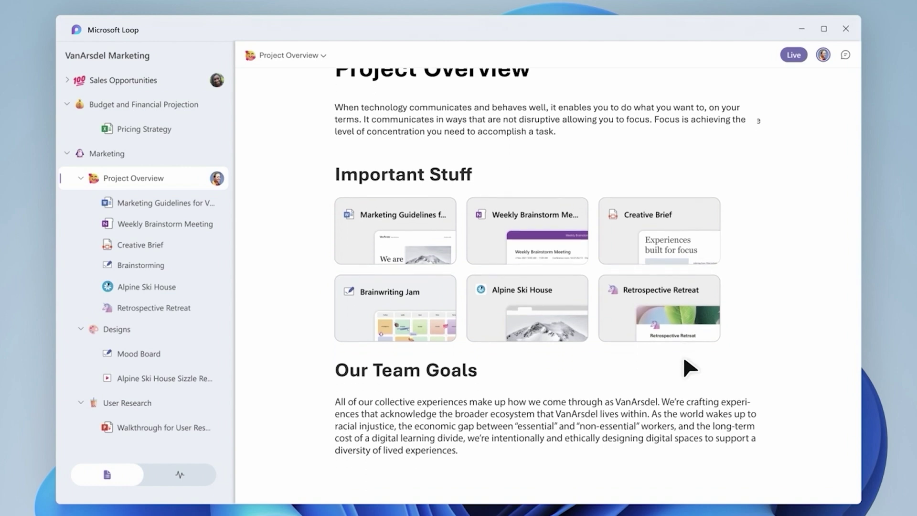
scroll(669, 351, "down", 3)
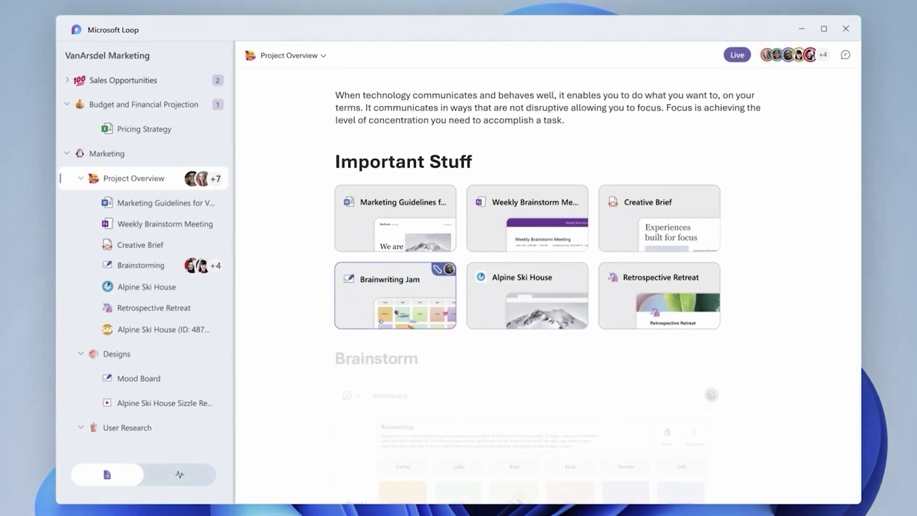
scroll(526, 286, "down", 5)
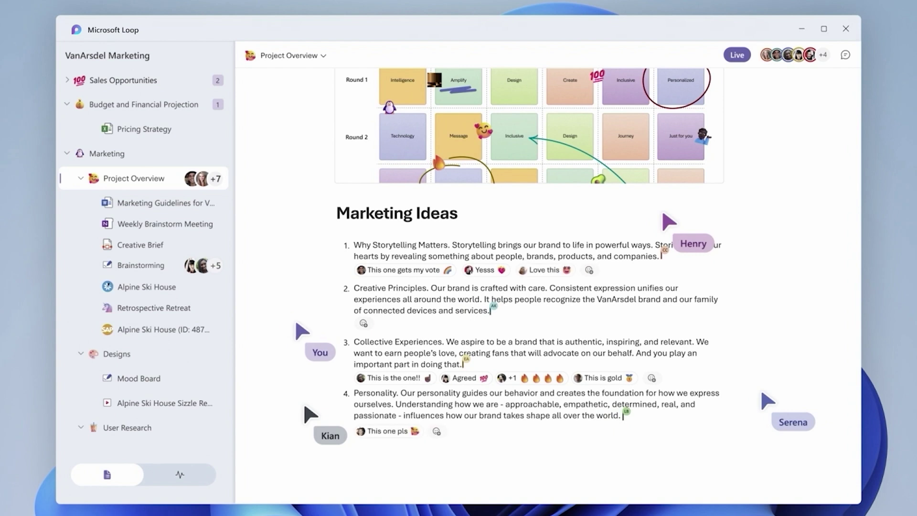
left_click_drag(325, 340, 330, 282)
left_click_drag(333, 393, 325, 356)
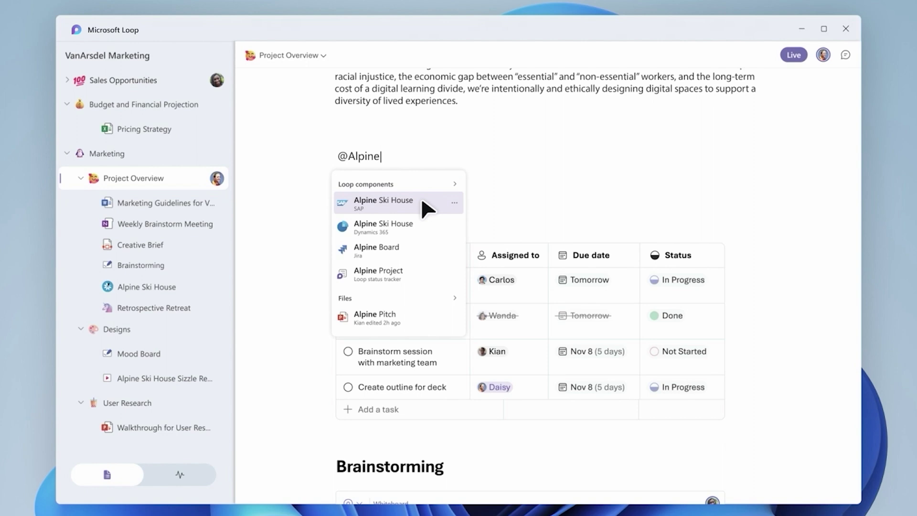
left_click(423, 203)
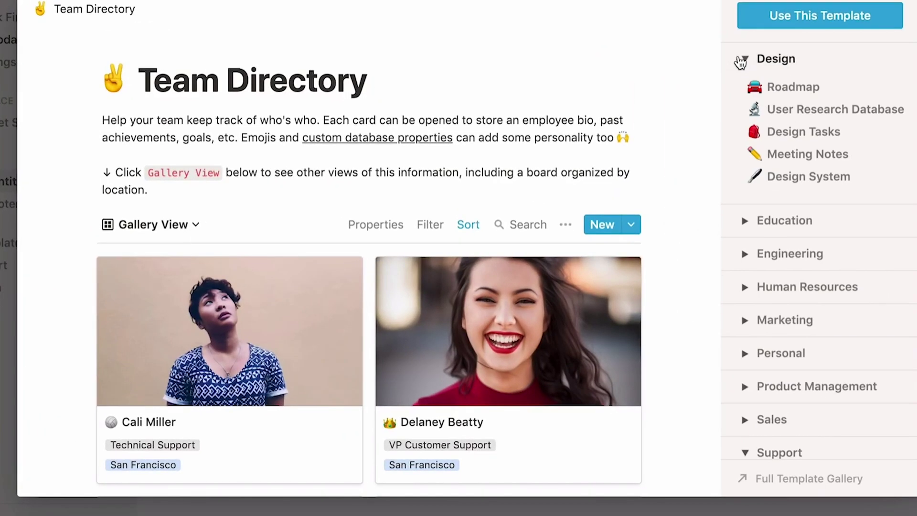
Collapse the Design template category, expand Education, and scroll through its templates.
left_click(743, 59)
left_click(743, 91)
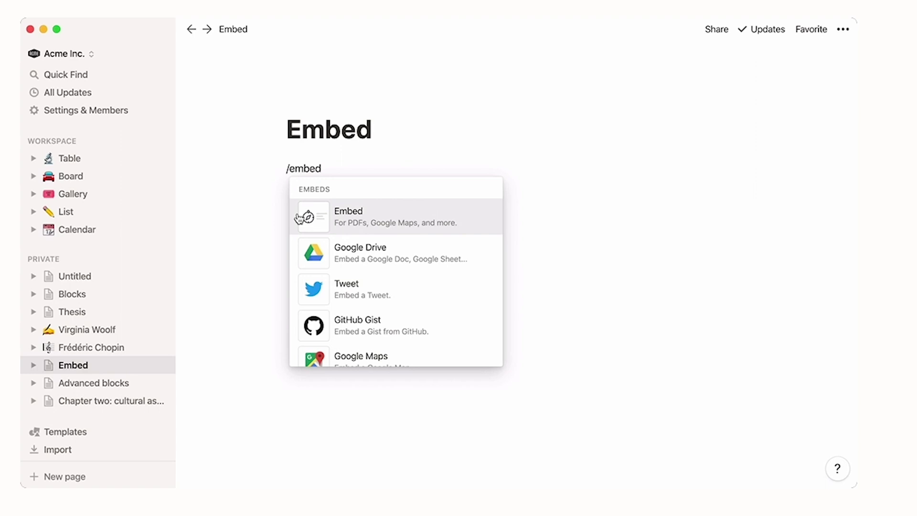
scroll(295, 250, "down", 1)
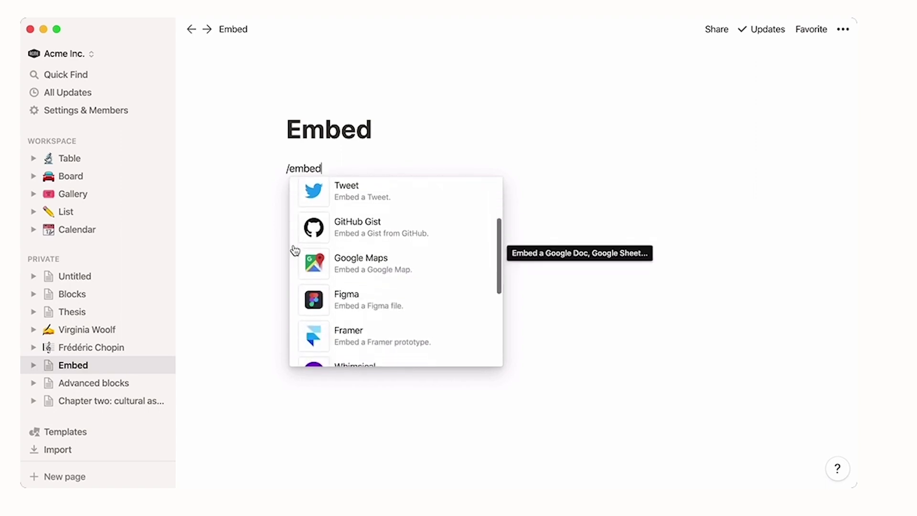